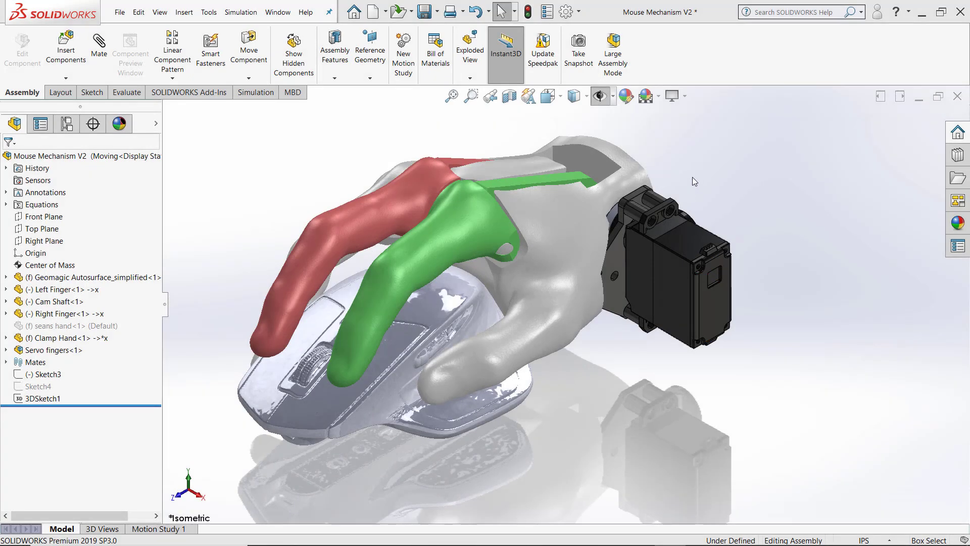
Orbit the Mouse Mechanism V2 assembly and turn the Cam Shaft to move the fingers.
middle_drag(695, 181, 688, 225)
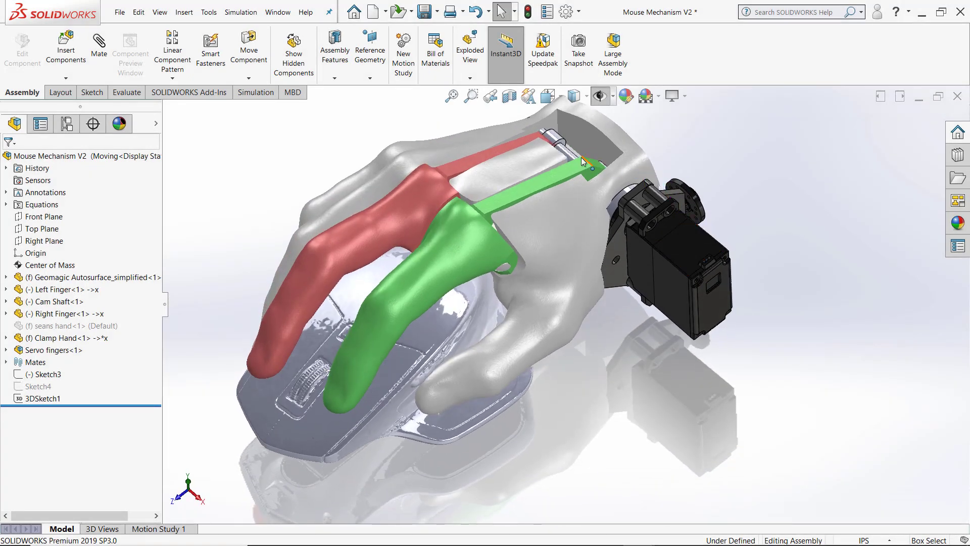
drag(571, 159, 576, 190)
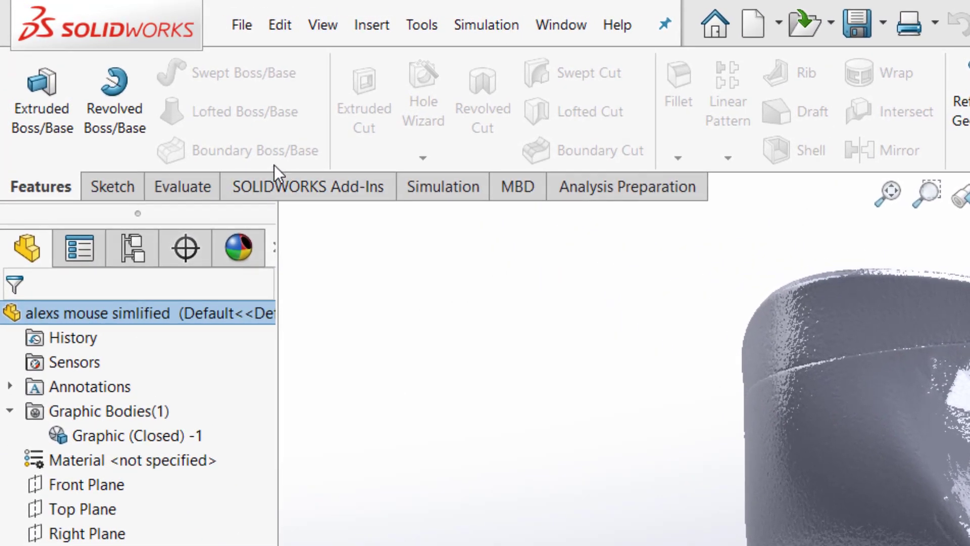
Add the Mesh Modeling tab to the CommandManager and show its tools.
right_click(269, 178)
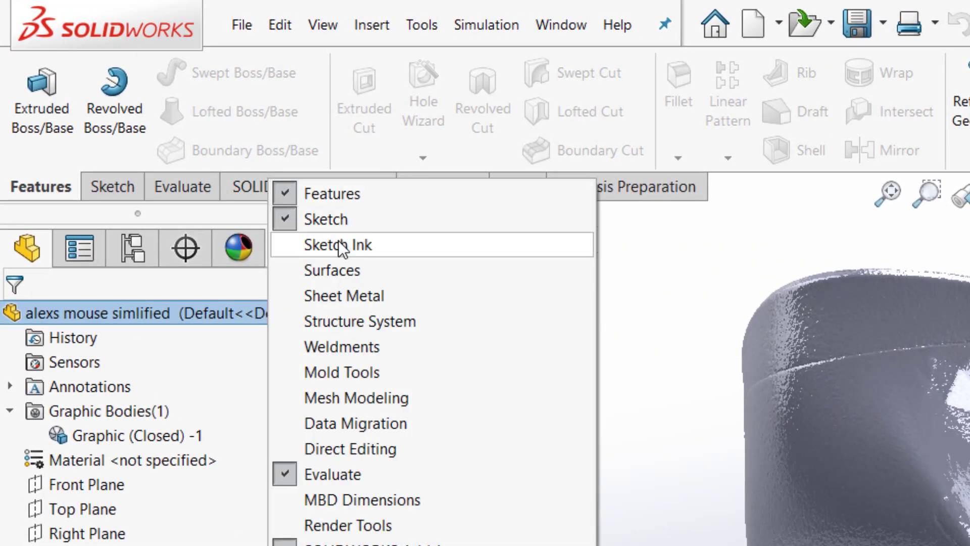
click(370, 399)
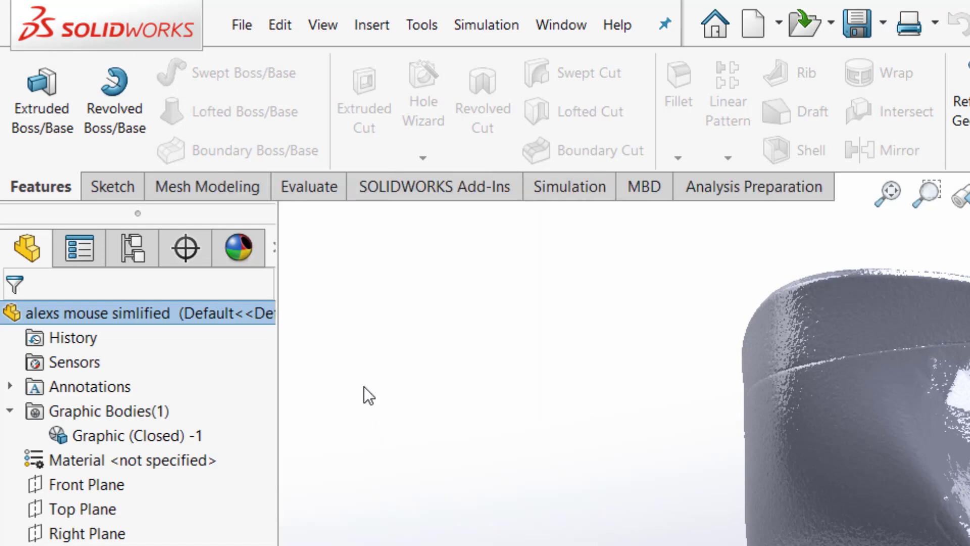
click(232, 195)
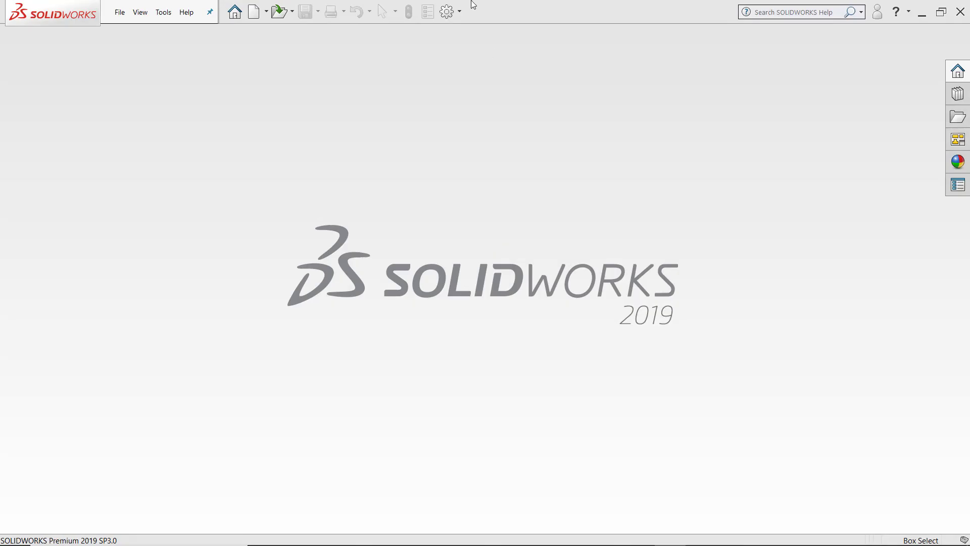
Enable the Geomagic for SOLIDWORKS add-in.
click(459, 11)
click(474, 43)
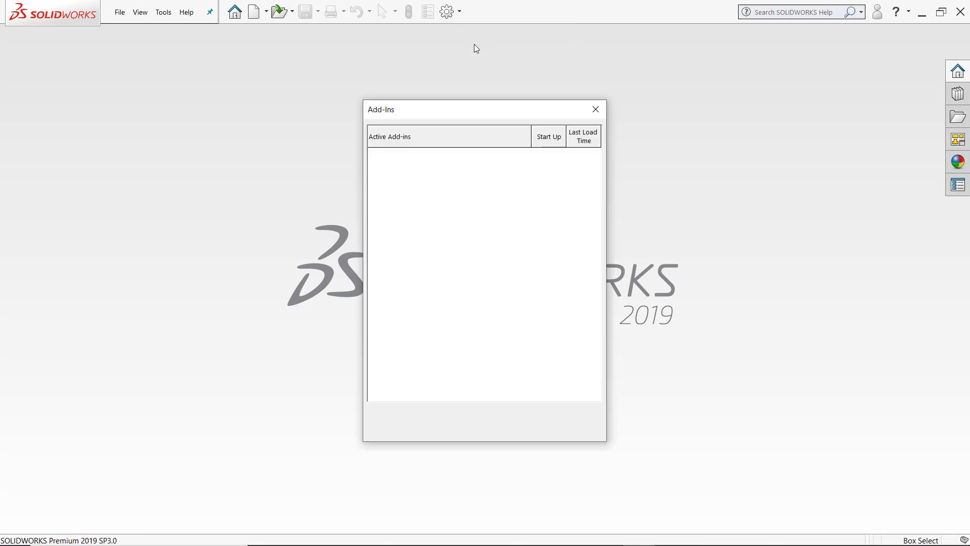
scroll(505, 350, down, 4)
click(373, 357)
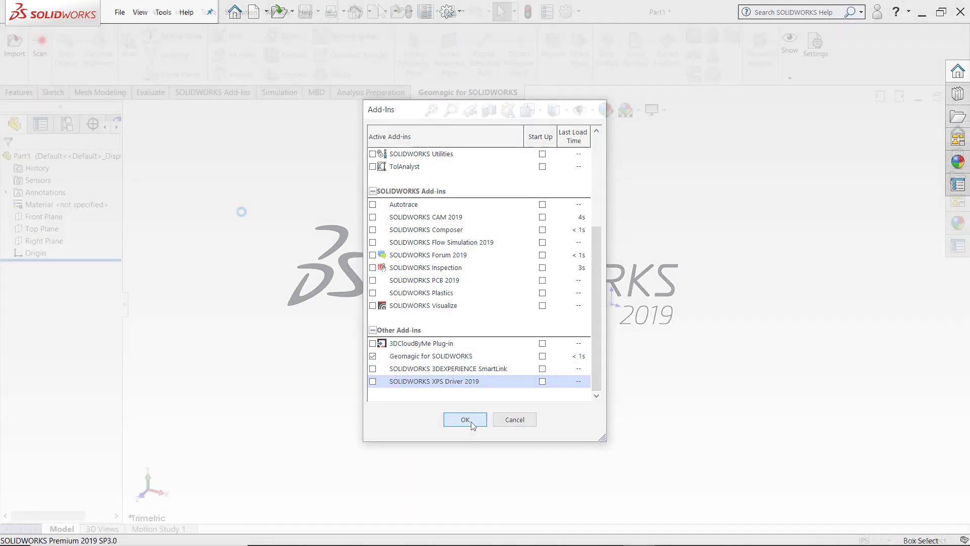
click(471, 422)
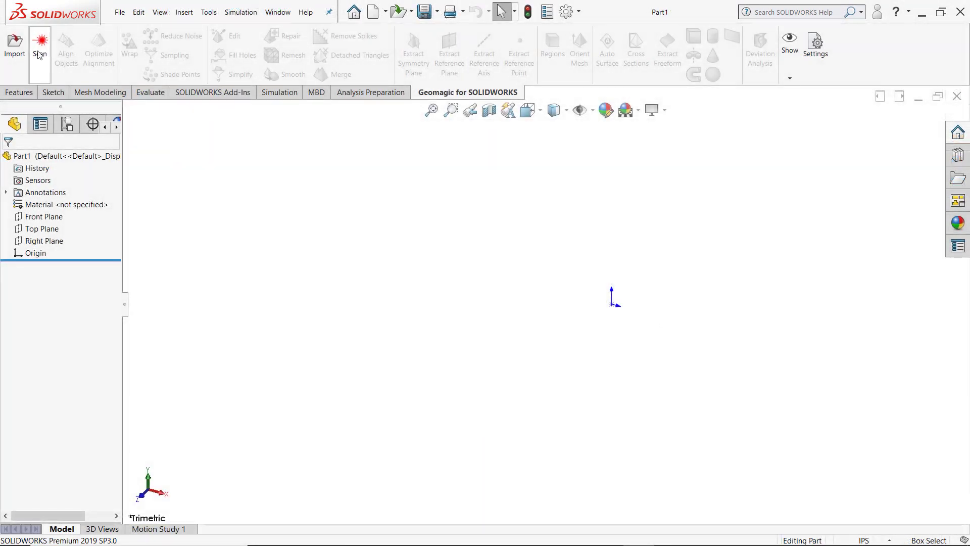
Import the mouse scan file into the part with units set to Millimeters.
click(15, 45)
click(415, 248)
click(354, 351)
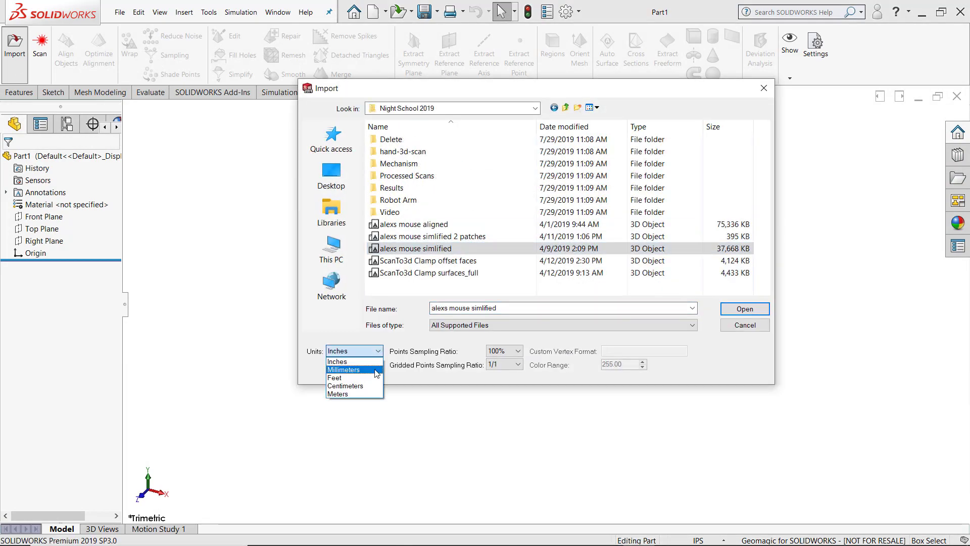
click(348, 373)
click(753, 309)
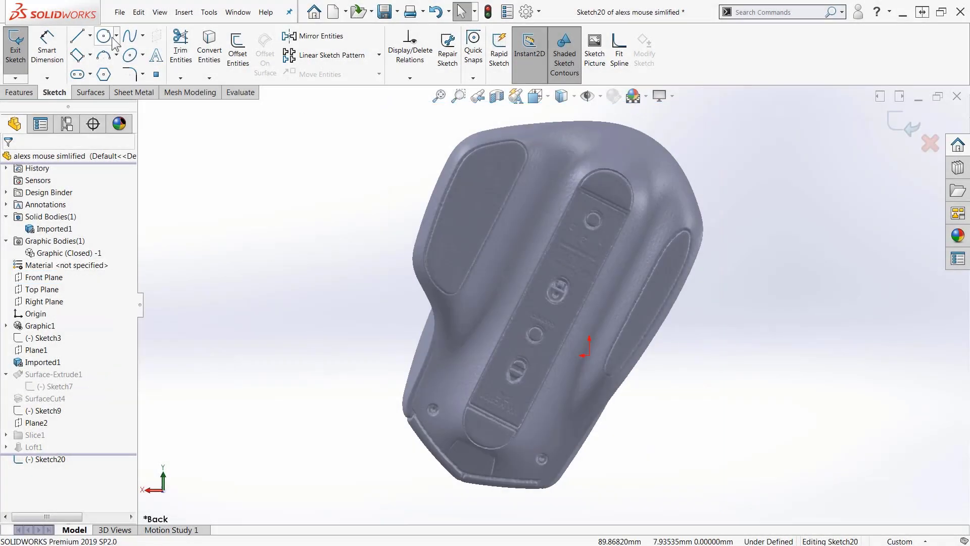
Sketch 3-point circles around the top and lower holes of the mesh.
click(103, 36)
scroll(596, 223, down, 2)
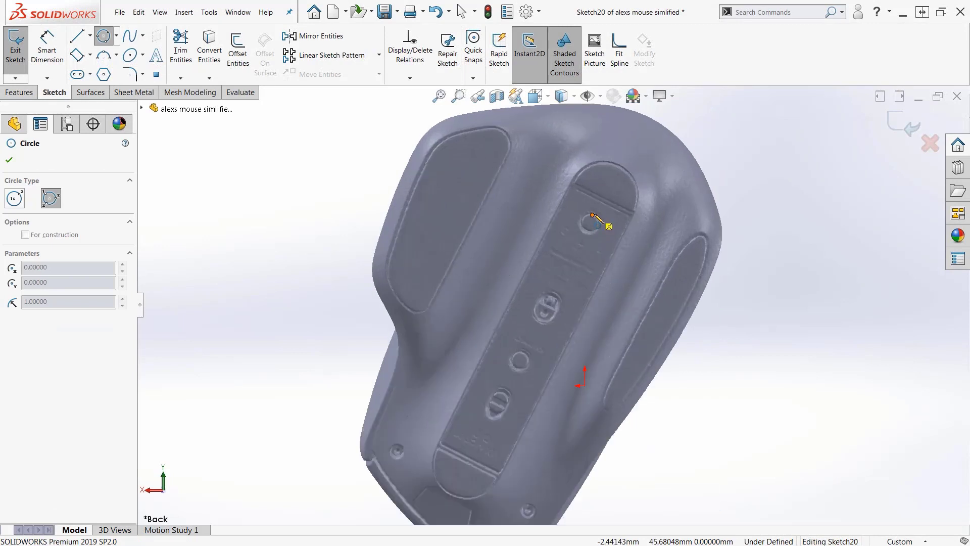
click(592, 235)
scroll(545, 339, down, 3)
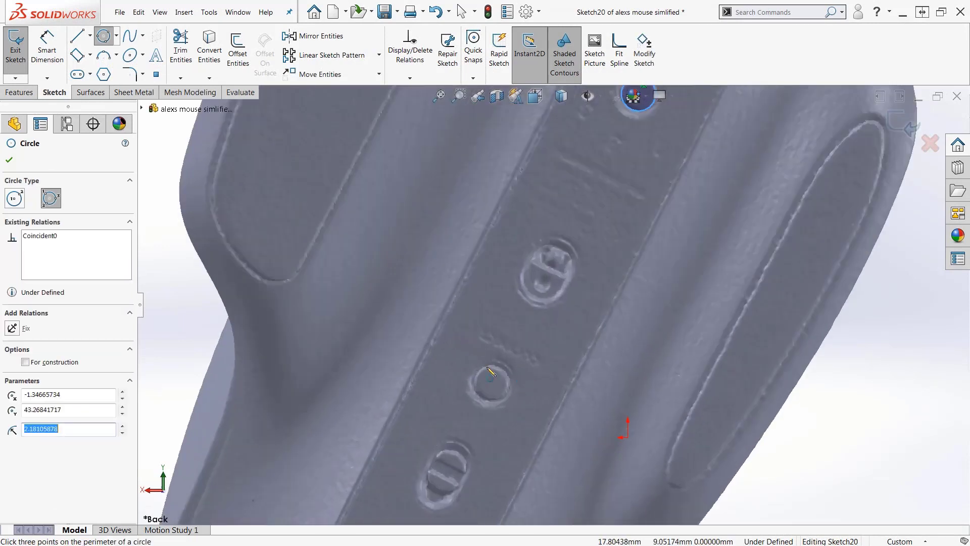
click(502, 401)
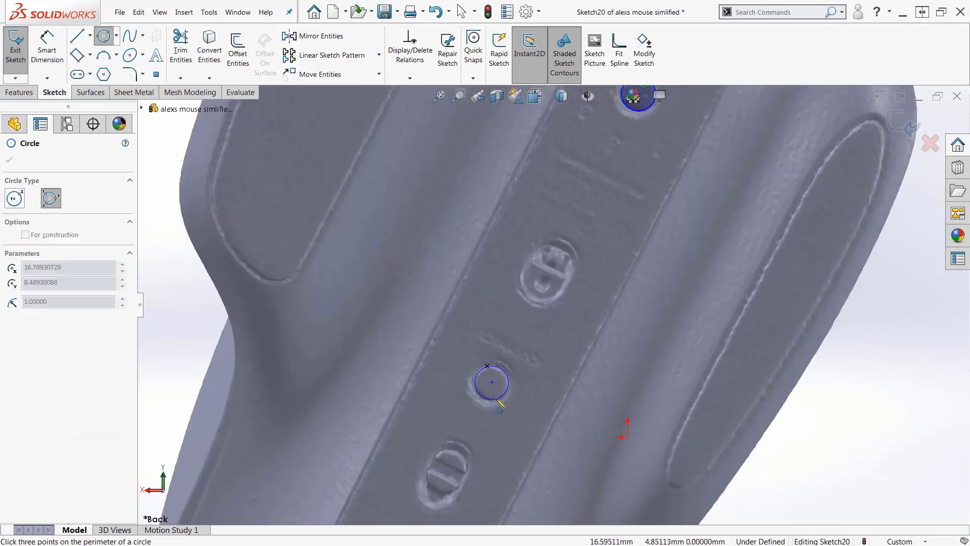
click(509, 382)
Dimension the distance between the two circles, 40.80299.
key(Escape)
scroll(806, 454, up, 2)
key(d)
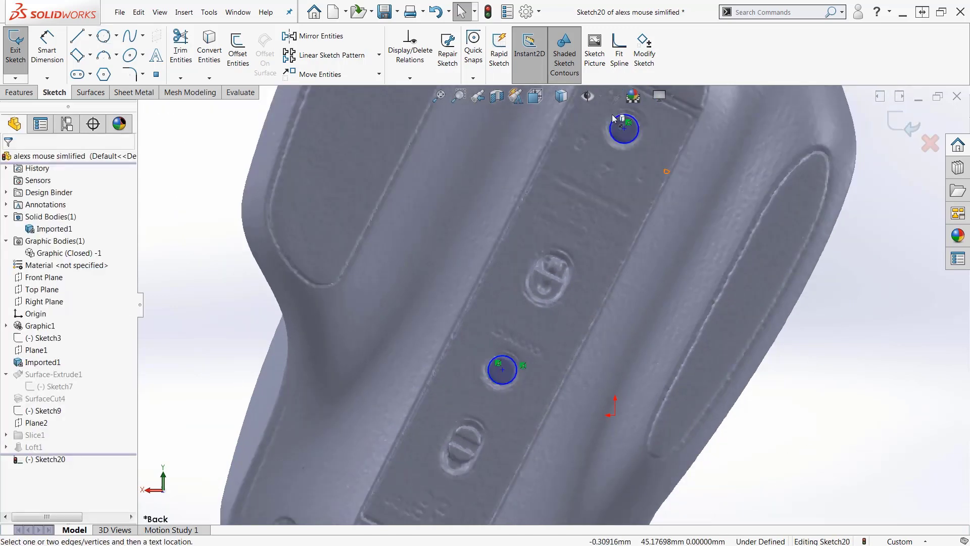
click(508, 382)
click(814, 449)
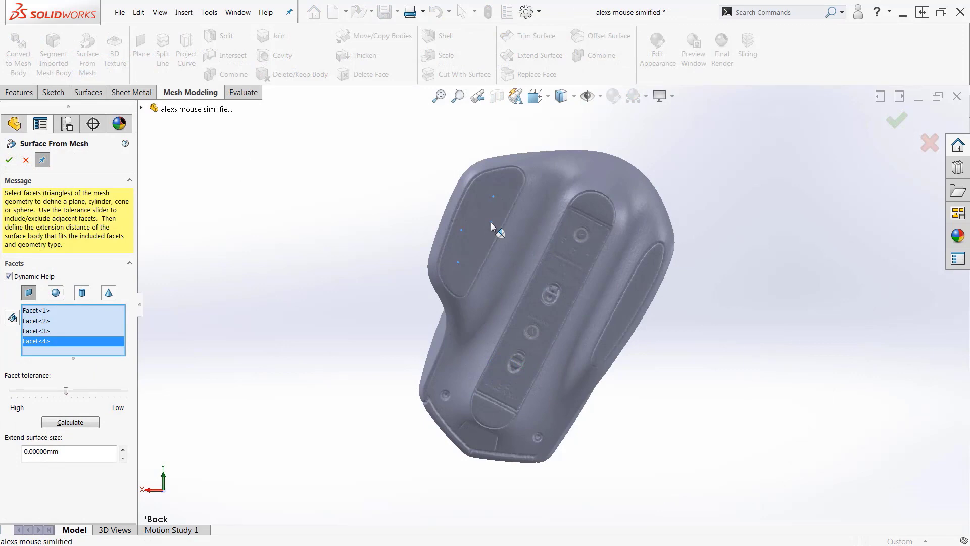
Pick facets across the oval pad and calculate a Surface From Mesh fitted to them.
click(490, 222)
scroll(499, 231, down, 3)
click(574, 220)
click(554, 245)
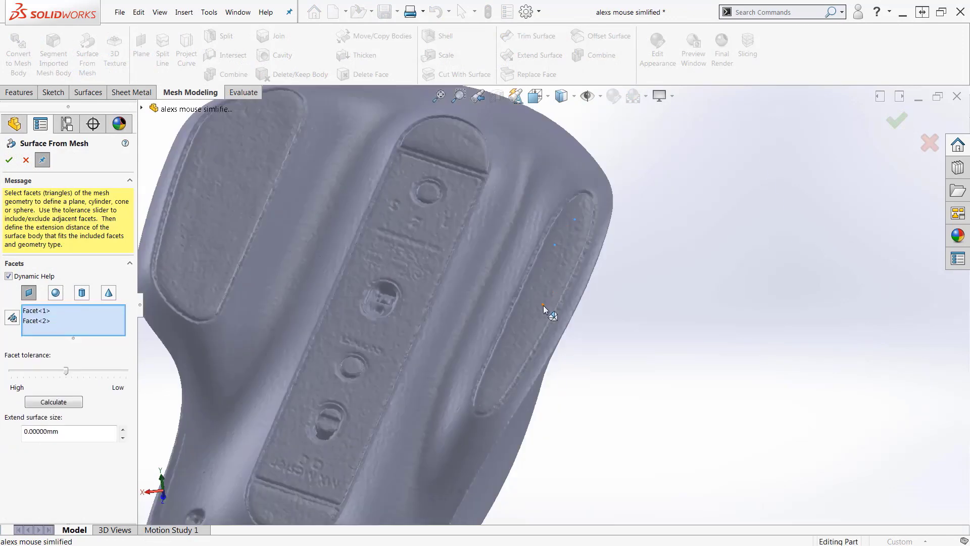
click(543, 305)
click(510, 337)
click(500, 377)
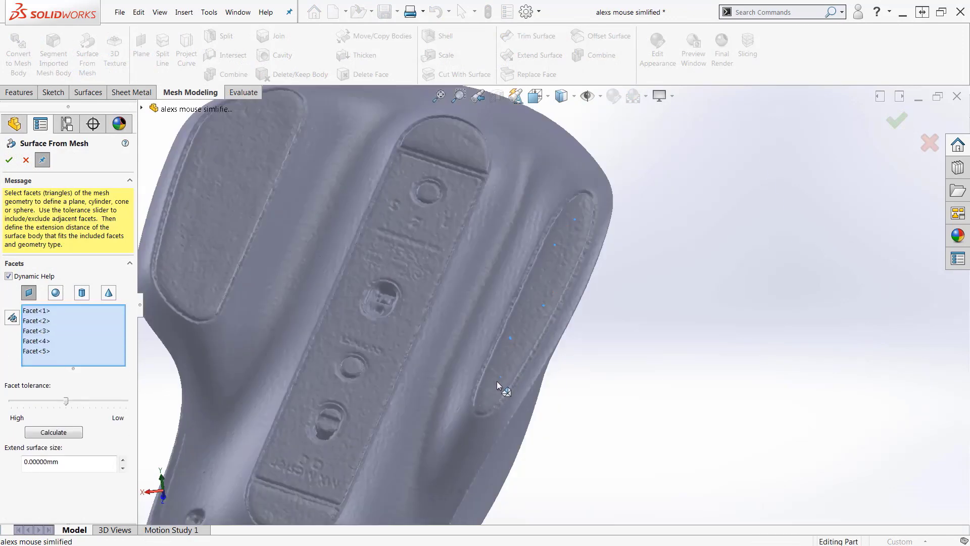
click(485, 389)
click(64, 442)
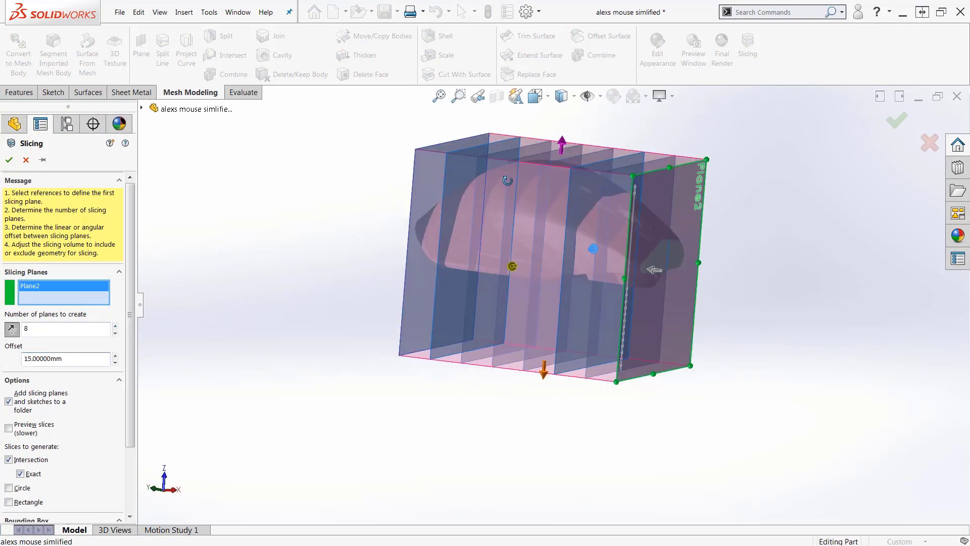
Show the hidden Mechanical Clamp body and convert it to a mesh body.
scroll(32, 397, down, 3)
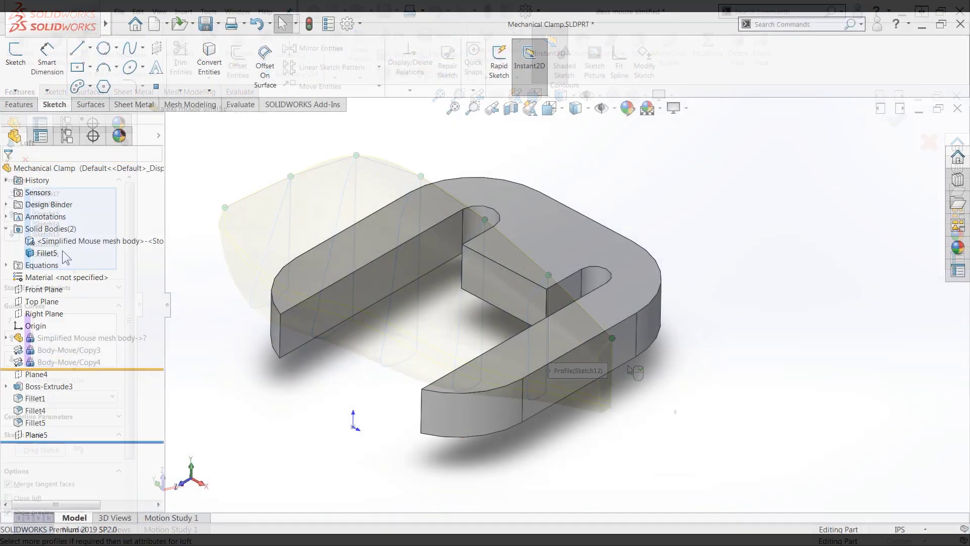
click(70, 240)
click(76, 232)
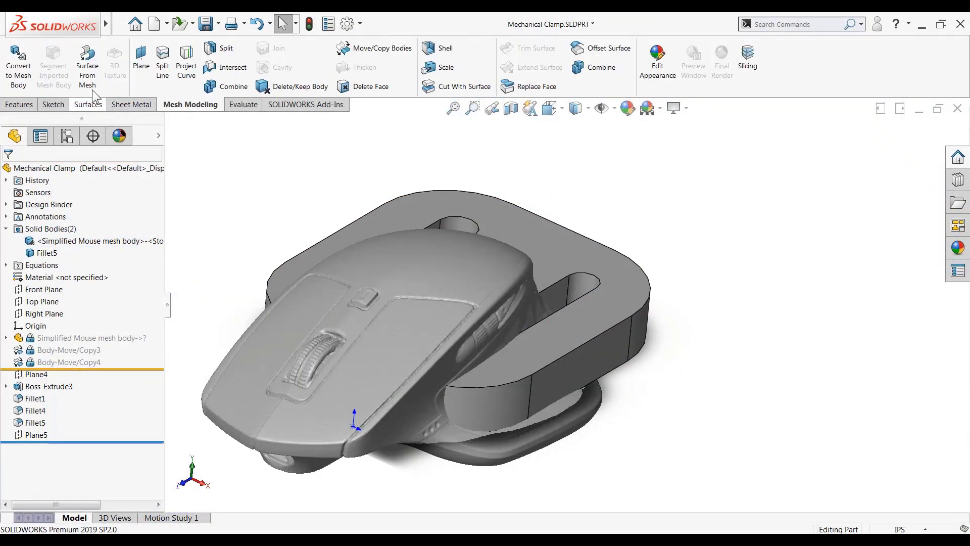
click(19, 66)
click(325, 231)
click(9, 172)
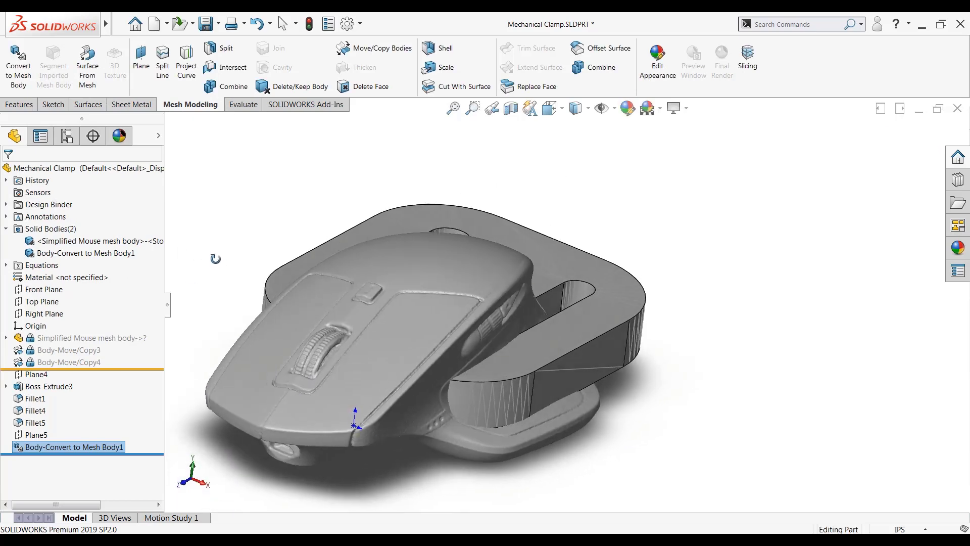
Subtract the mouse body from the clamp with Combine, creating Combine1.
click(226, 86)
click(25, 217)
click(422, 205)
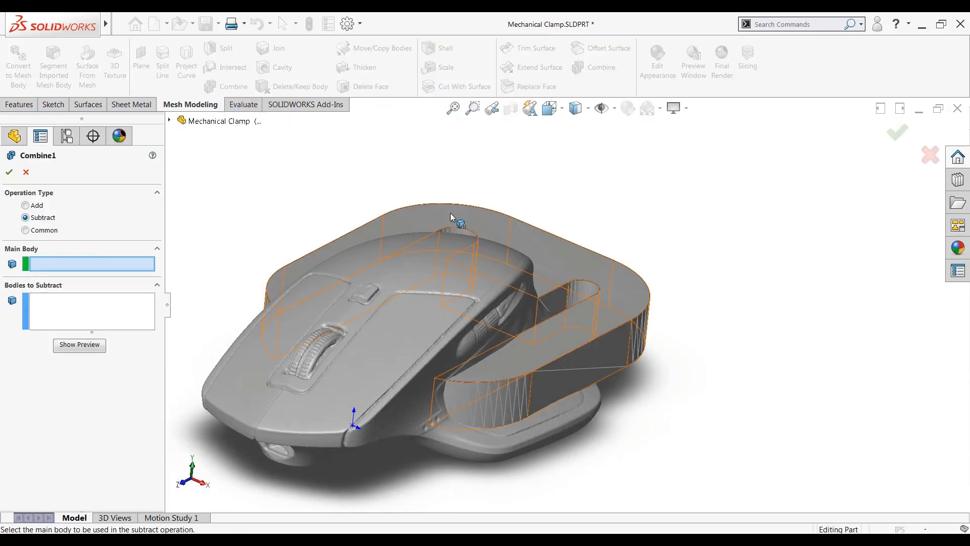
click(292, 347)
key(Return)
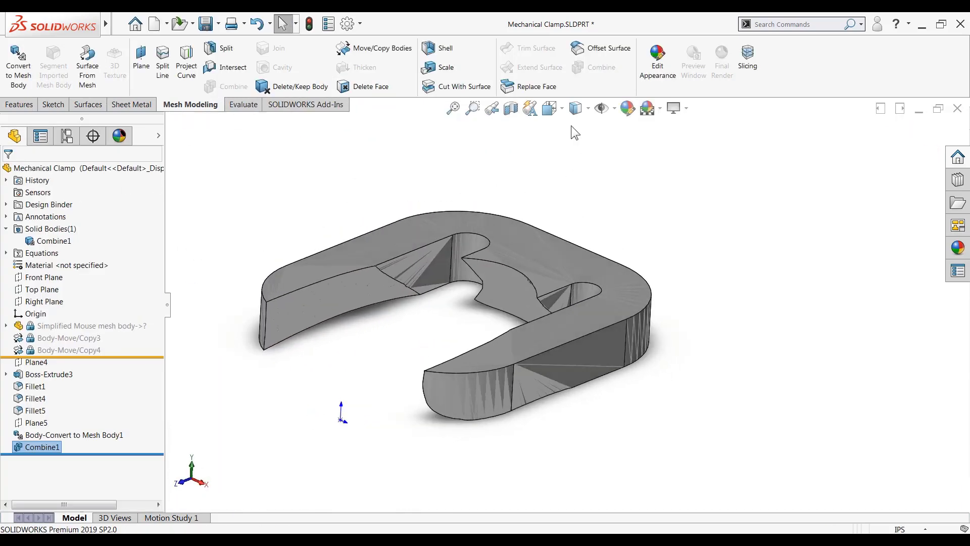
middle_drag(574, 130, 818, 357)
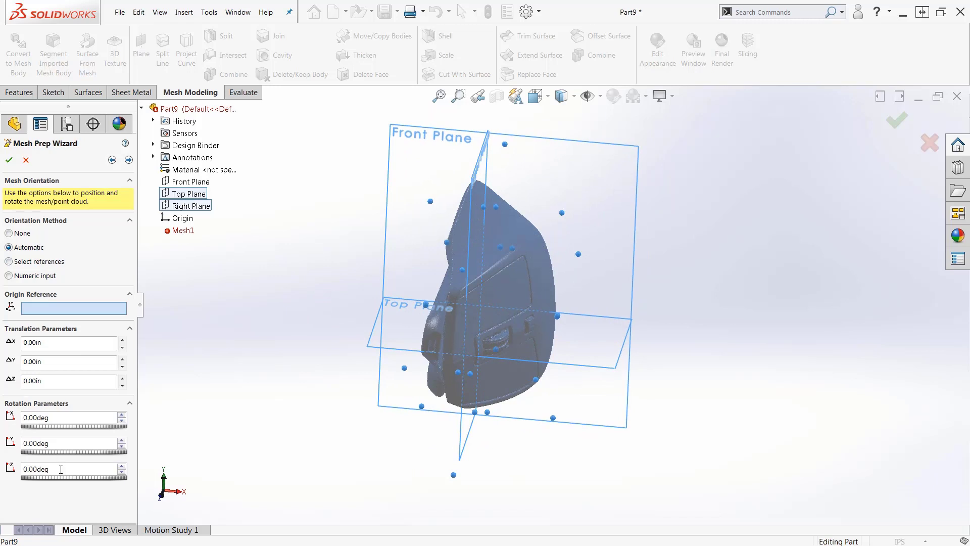
Rotate the mouse mesh 90° and raise its Y offset to 0.55in.
text(90)
key(Return)
click(162, 498)
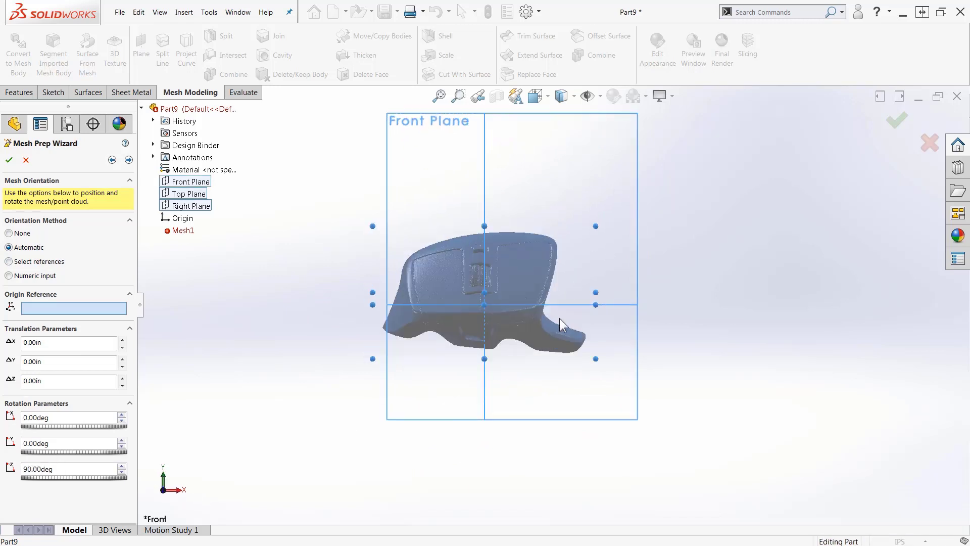
click(122, 358)
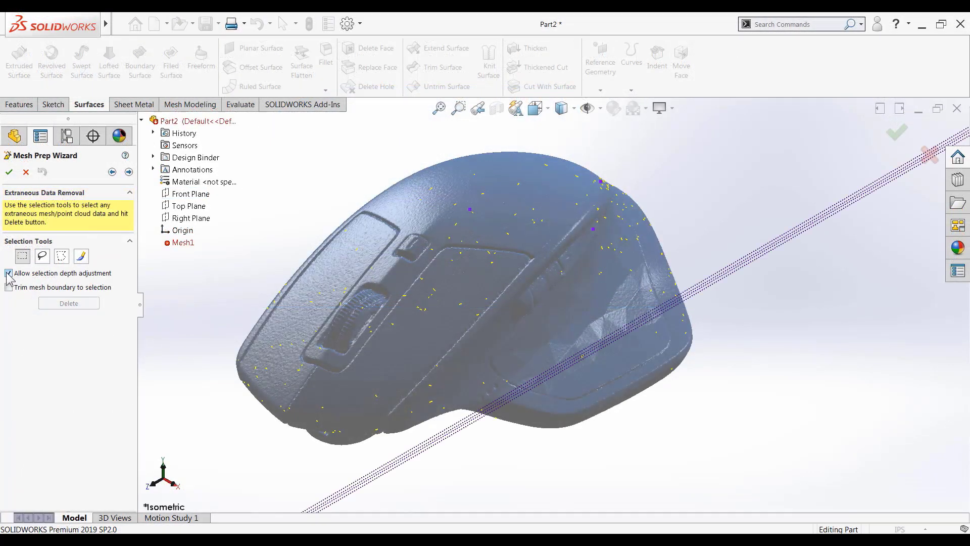
Box-select a region of extraneous scan data and delete it, leaving a hole.
click(170, 480)
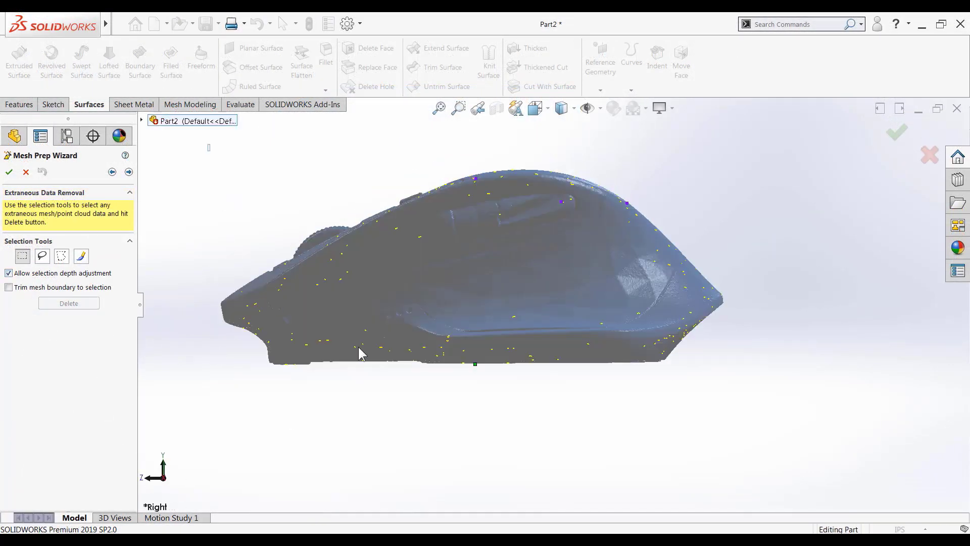
middle_drag(362, 354, 663, 387)
middle_drag(465, 426, 629, 337)
drag(611, 347, 505, 308)
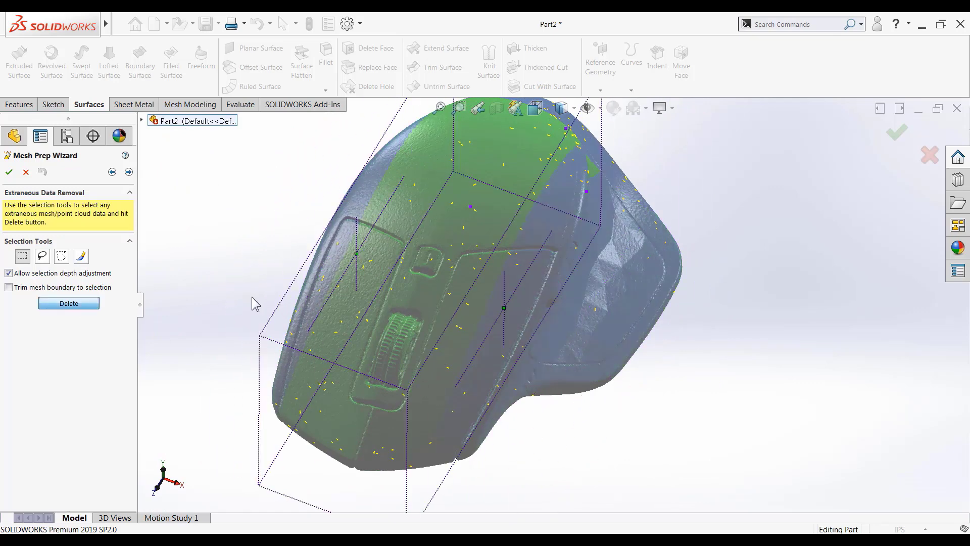
key(Delete)
key(ctrl+5)
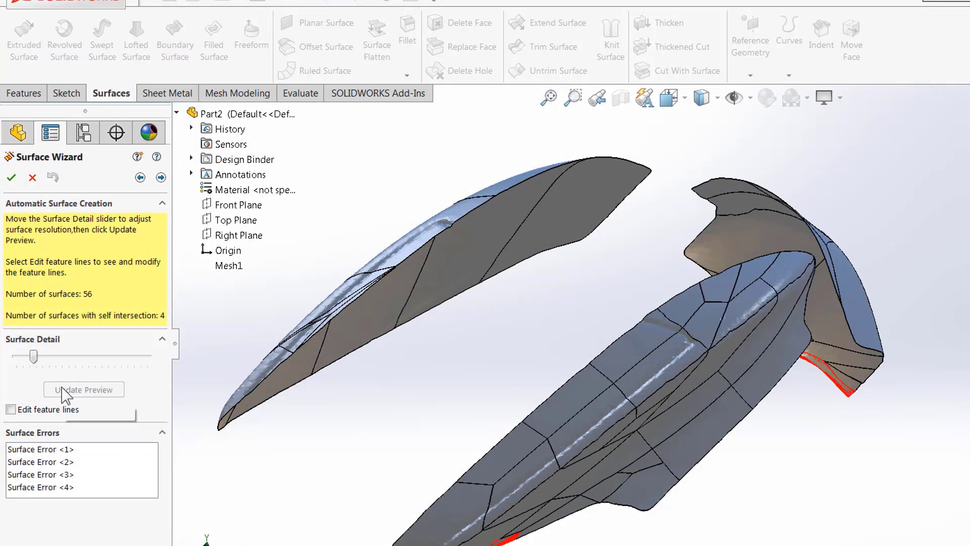
Surface the mouse at maximum detail, update the preview, and delete the error surfaces.
middle_drag(309, 468, 272, 434)
drag(33, 356, 147, 357)
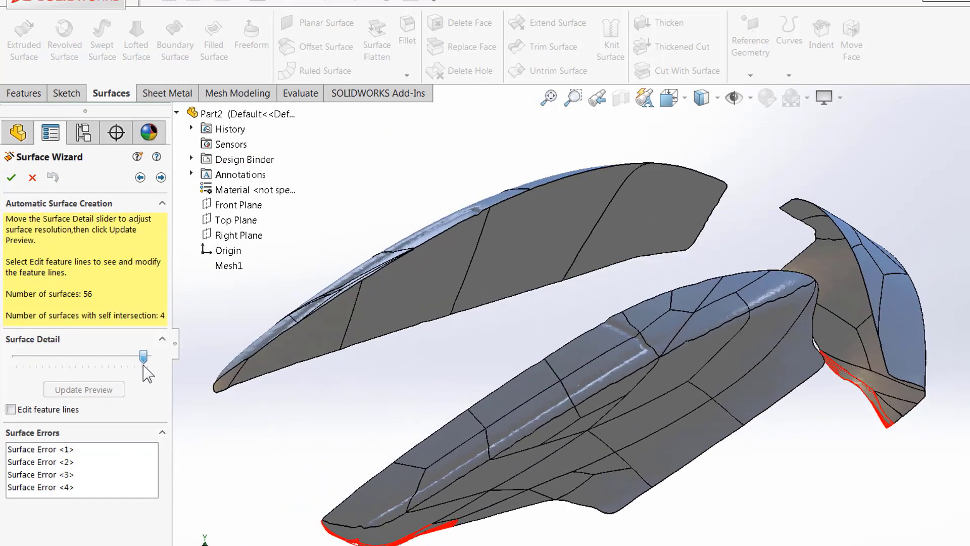
click(84, 390)
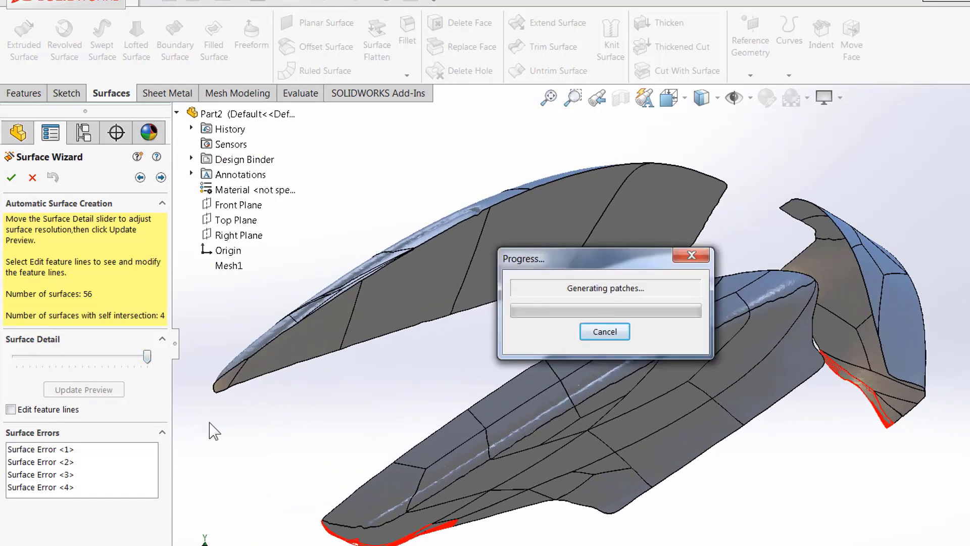
click(161, 177)
click(653, 319)
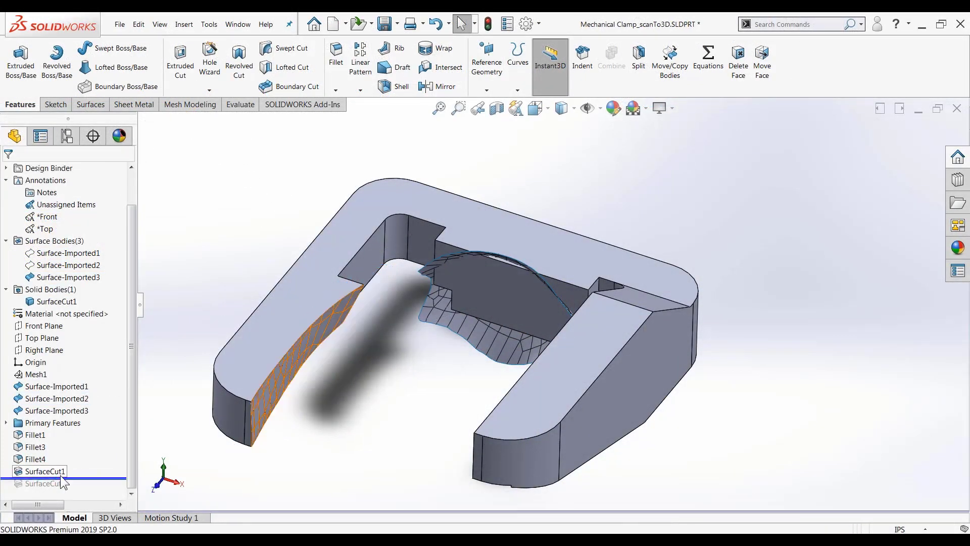
Roll the clamp's history forward and cut it with Surface-Imported3, creating SurfaceCut4.
drag(61, 478, 71, 489)
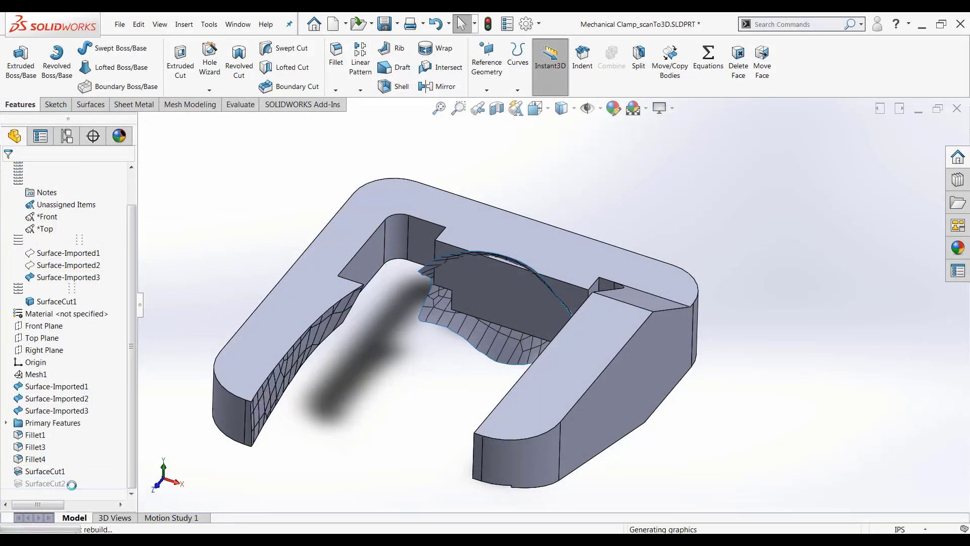
click(91, 104)
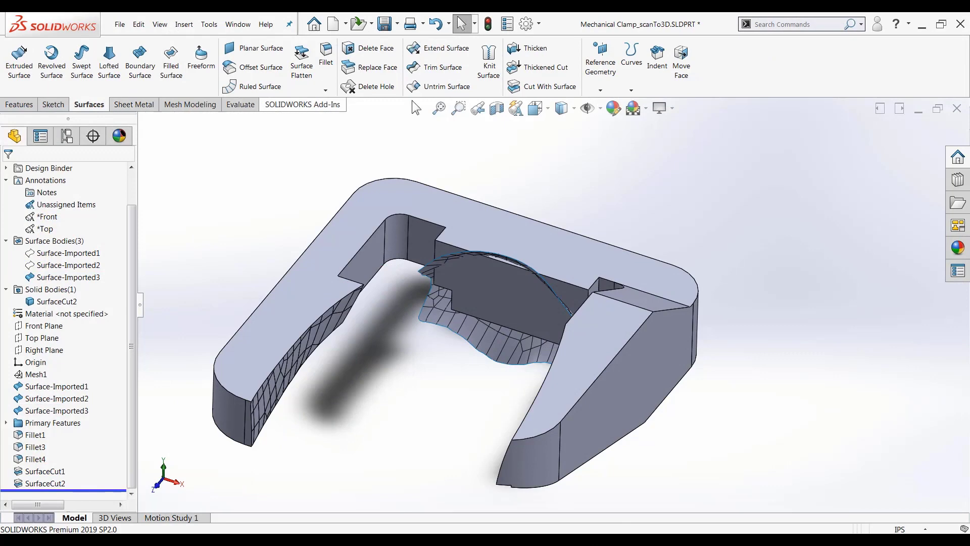
click(548, 87)
click(442, 319)
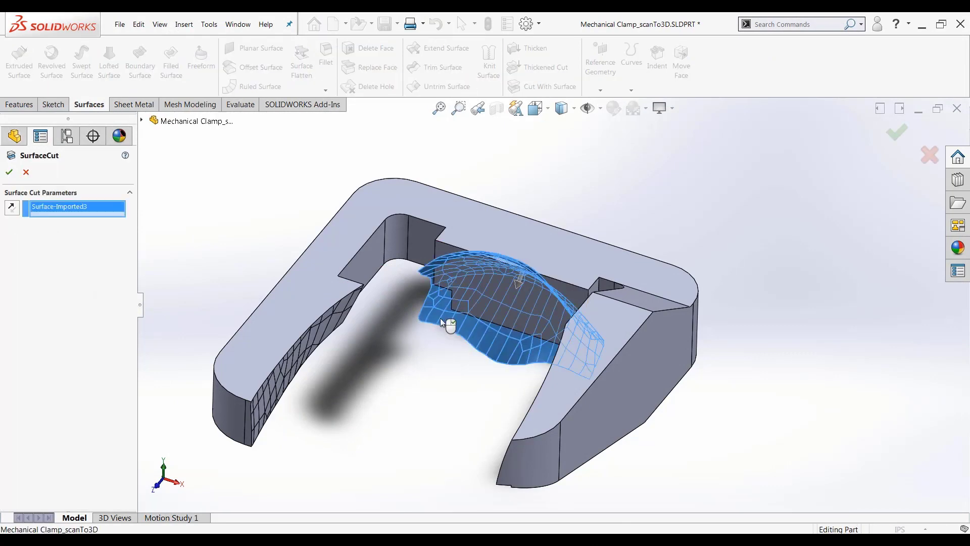
right_click(443, 322)
key(Tab)
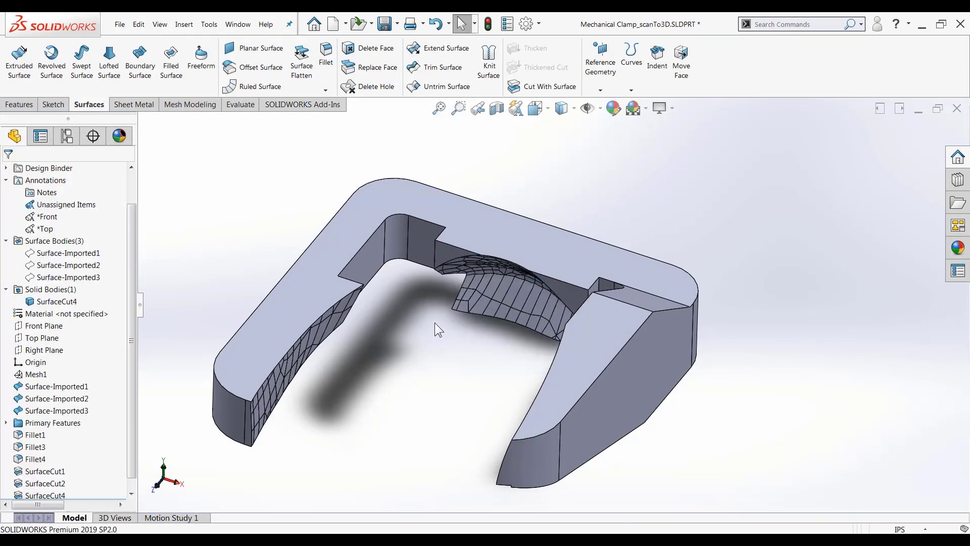
middle_drag(438, 324, 439, 319)
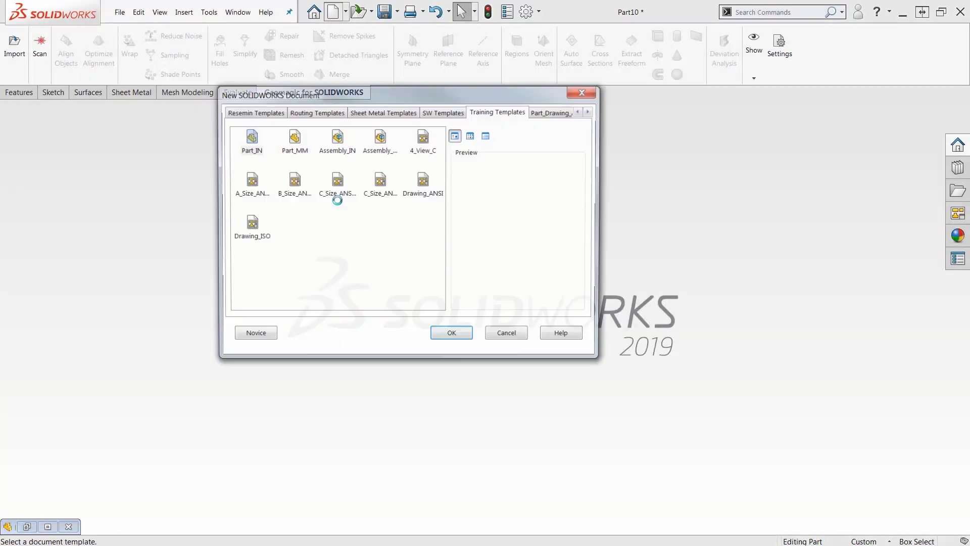
Create a Part_IN part, import the mouse STL in millimetres, and run Organic Auto Surface.
double_click(252, 139)
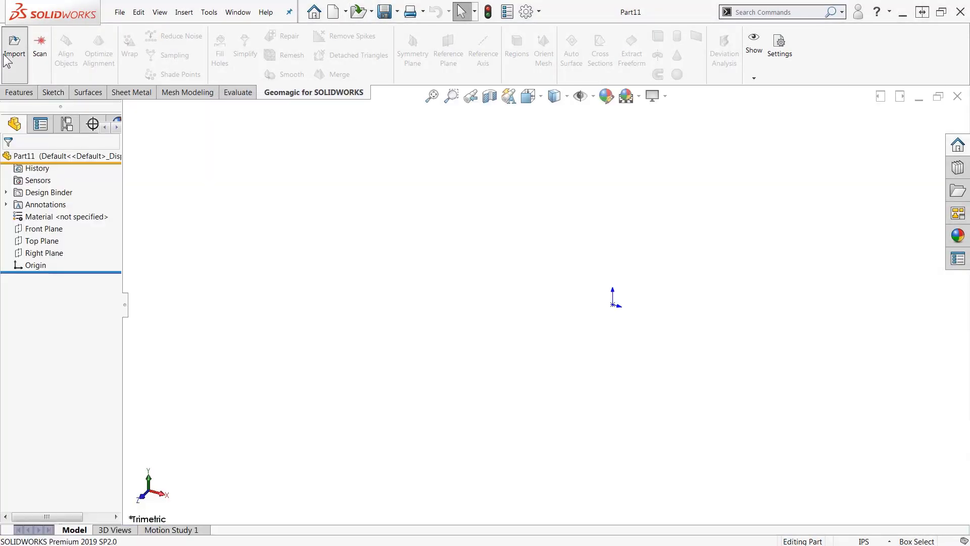
click(15, 46)
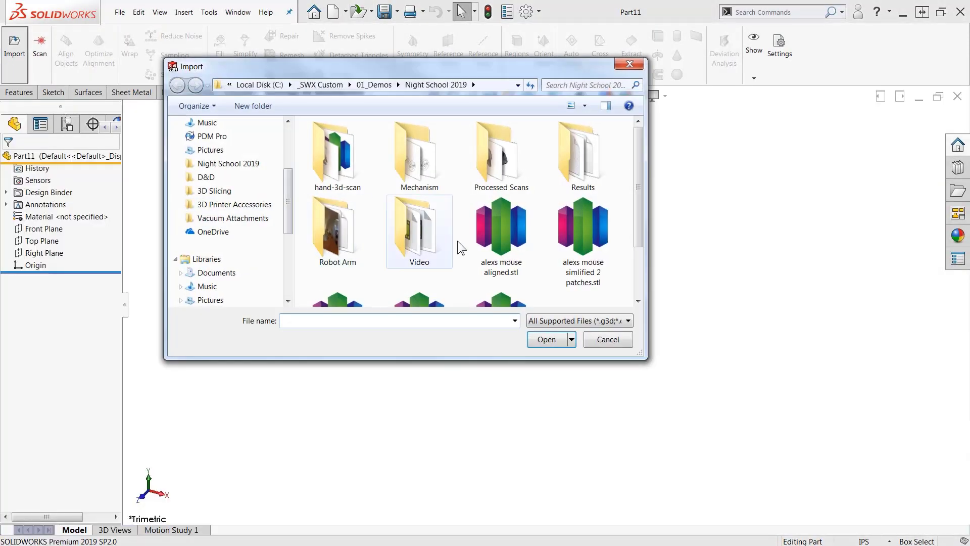
scroll(639, 220, down, 2)
double_click(501, 152)
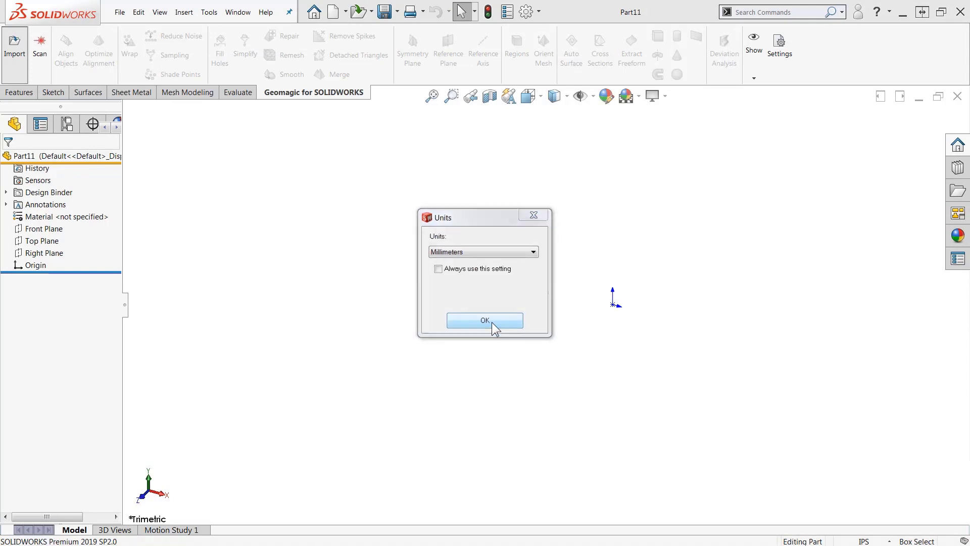
click(492, 327)
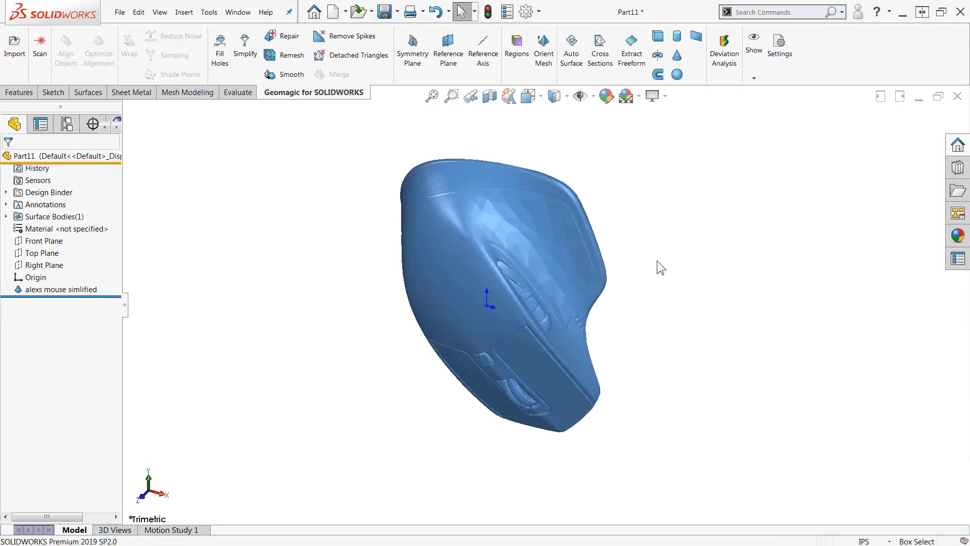
click(568, 60)
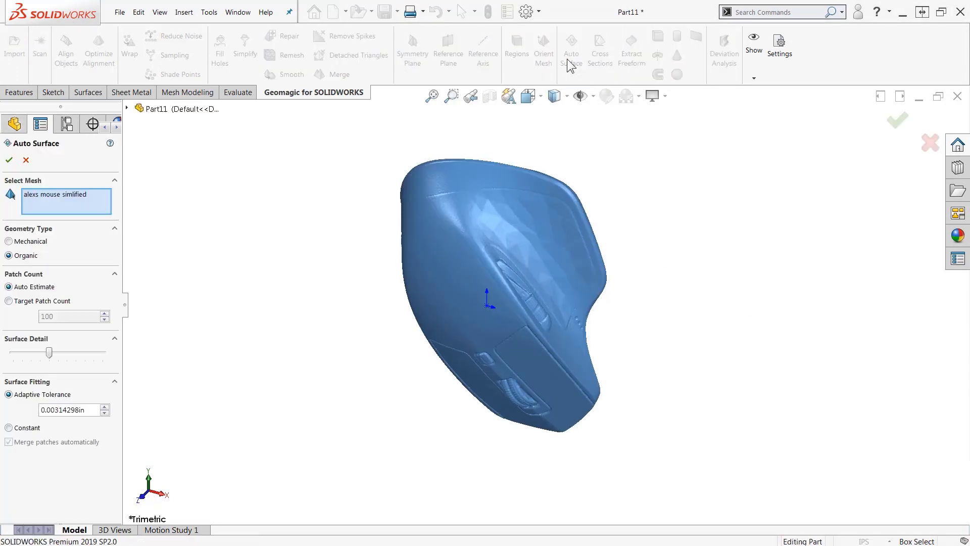
click(9, 160)
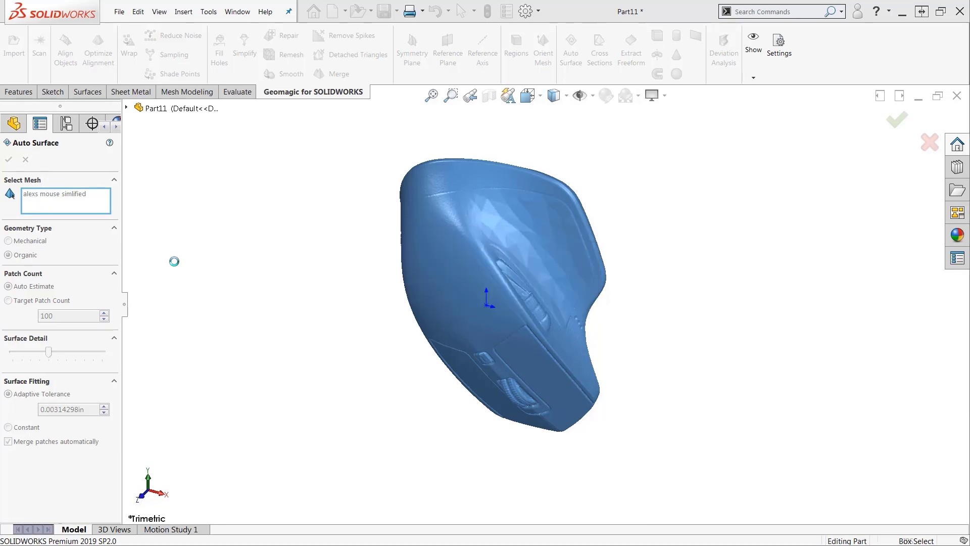
Hide the alexs mouse simlified mesh and inspect the grey auto surface's underside.
right_click(60, 301)
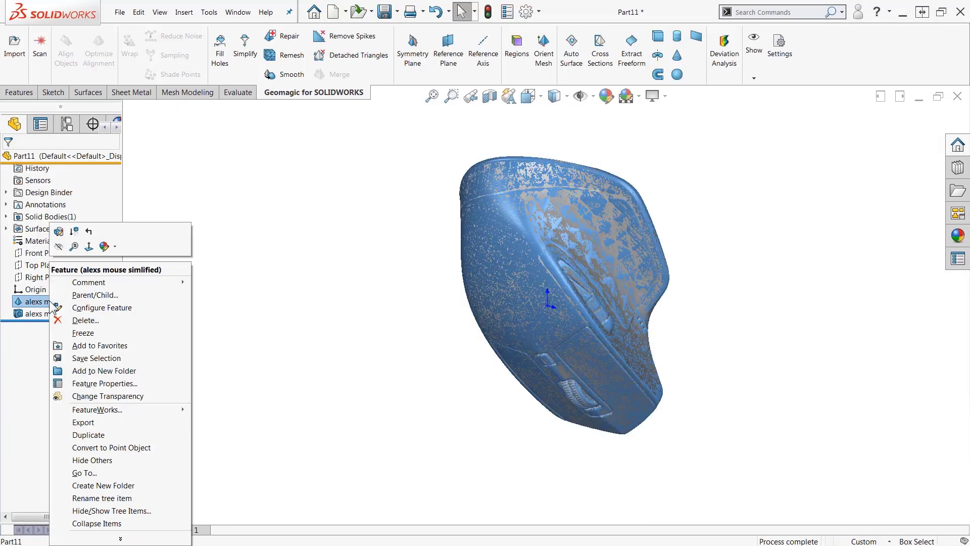
click(76, 230)
click(322, 288)
middle_drag(322, 288, 584, 312)
scroll(583, 311, down, 5)
scroll(584, 311, up, 5)
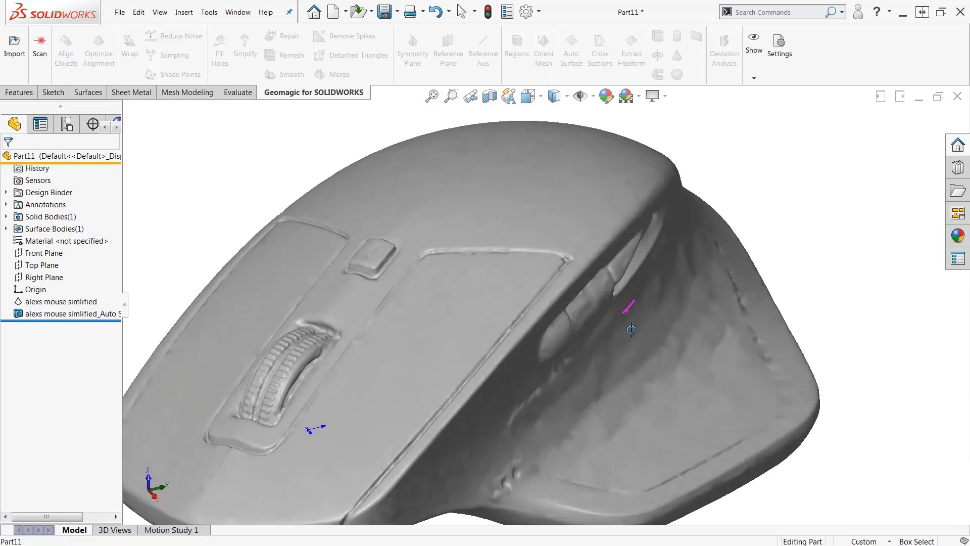
Set up slicing through the mouse with 7 planes, 10 mm apart.
middle_drag(584, 311, 521, 314)
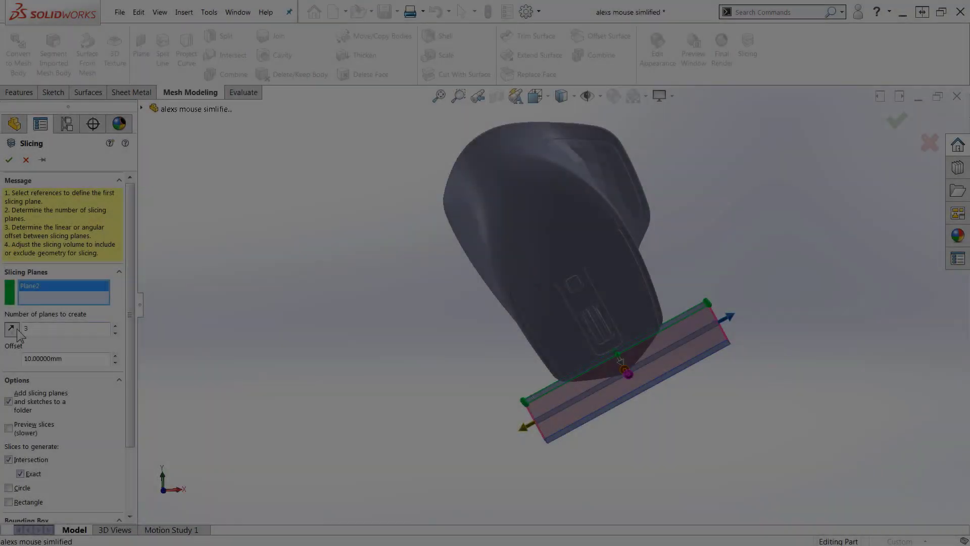
click(116, 326)
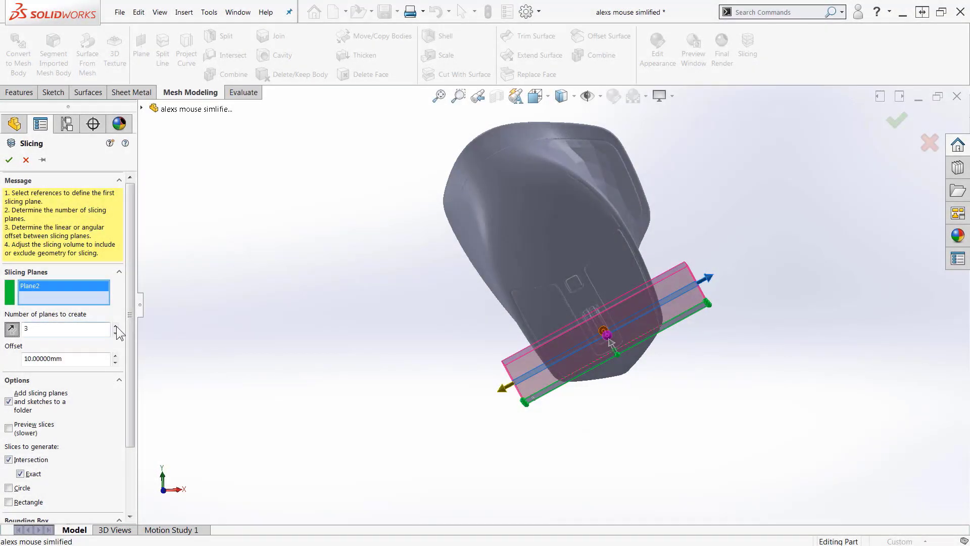
click(116, 326)
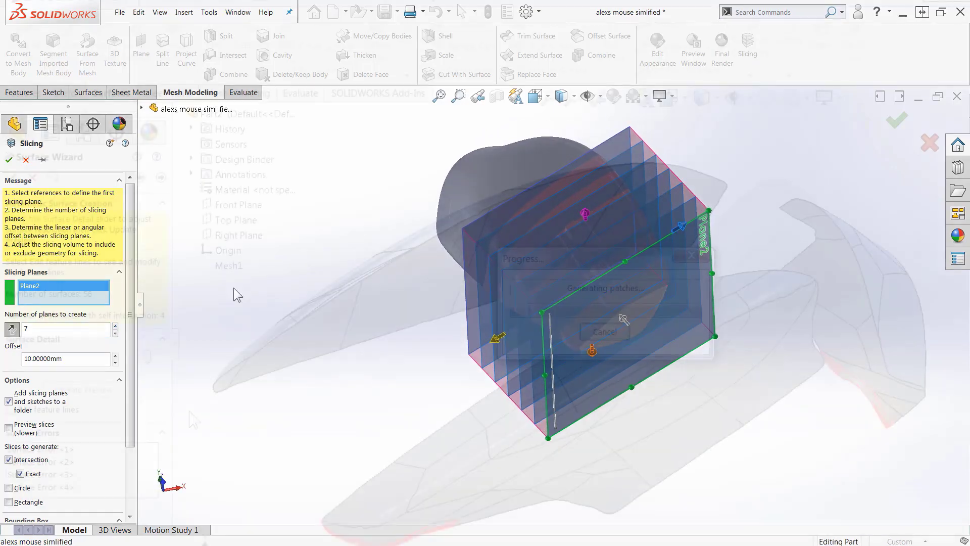